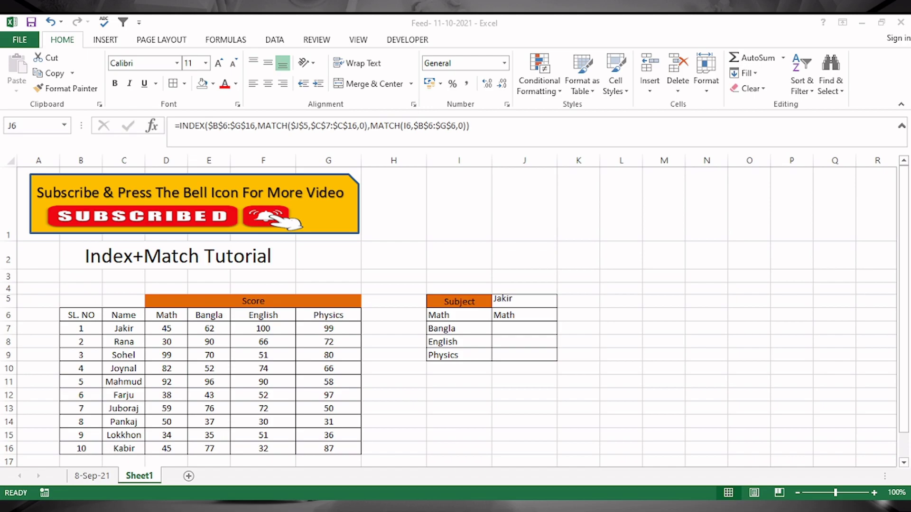
Step: Clear the old Jakir name and INDEX+MATCH result from cells J5:J9
{"action": "key", "text": "alt+Tab"}
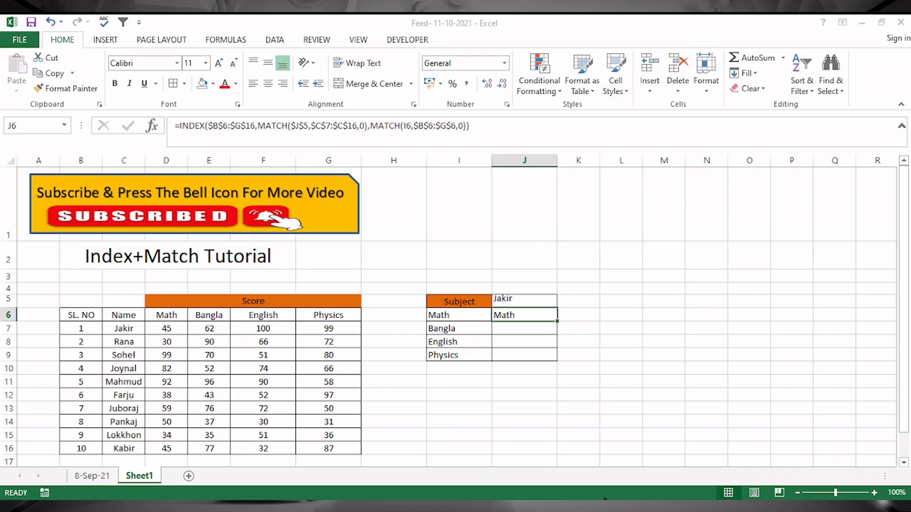
{"action": "left_click_drag", "start_coordinate": [516, 297], "coordinate": [518, 351]}
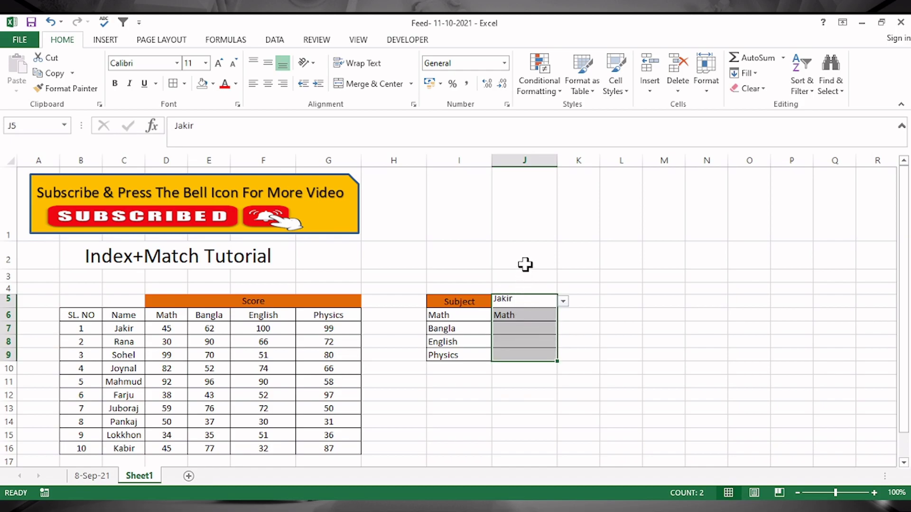
{"action": "key", "text": "Delete"}
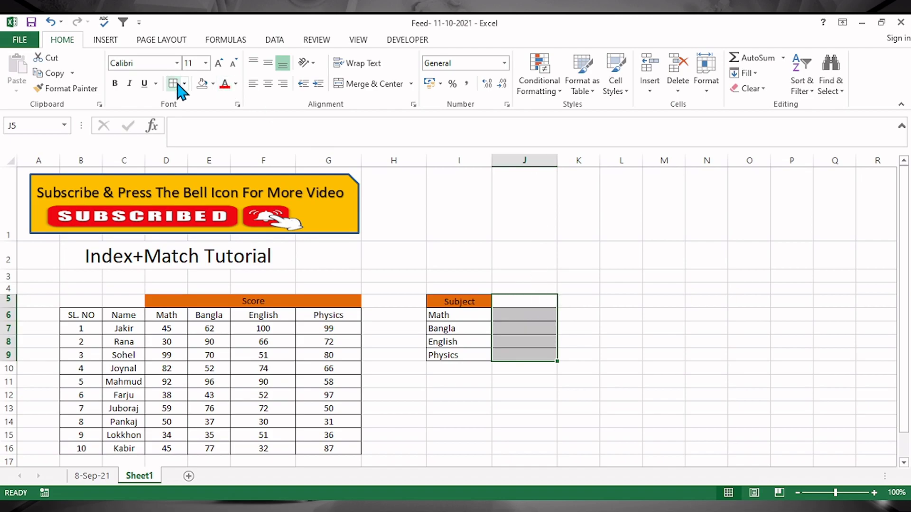
{"action": "left_click", "coordinate": [525, 302]}
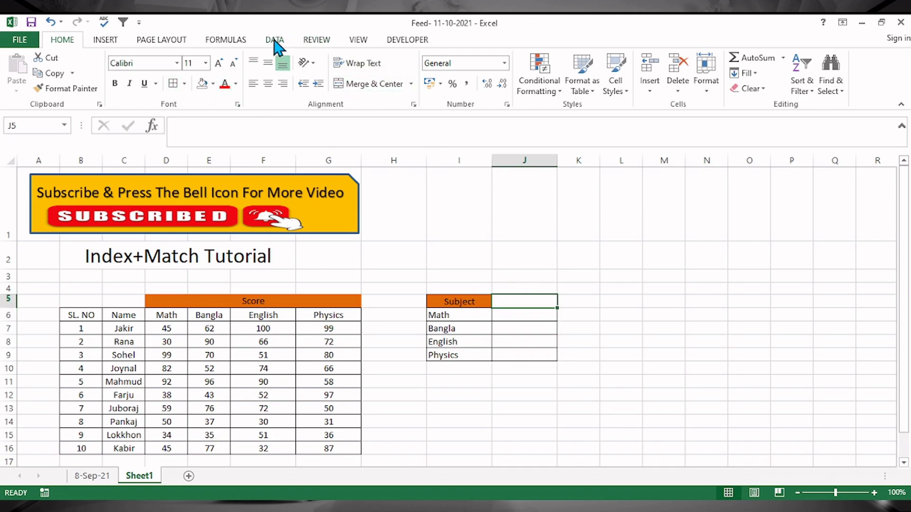
{"action": "left_click", "coordinate": [277, 41]}
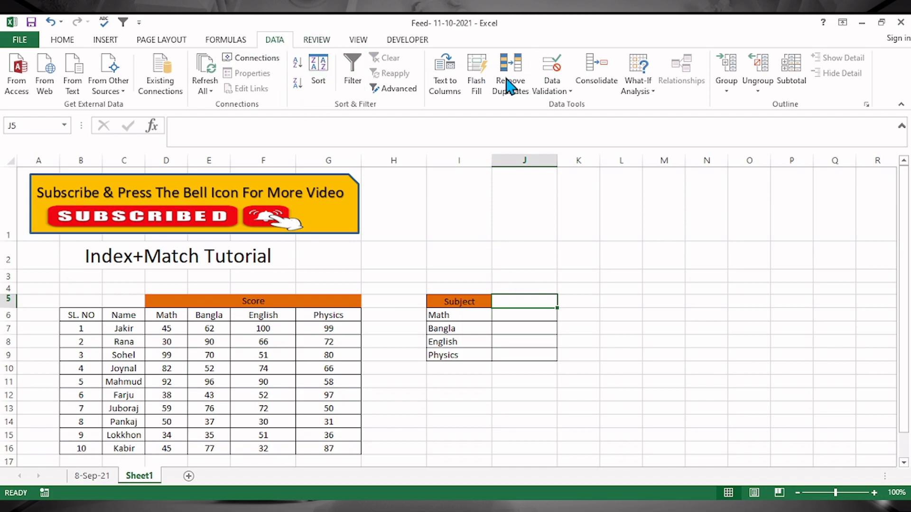
Step: Make J5 a list dropdown sourced from the student names in C7:C16 and enter Jakir
{"action": "left_click", "coordinate": [567, 85]}
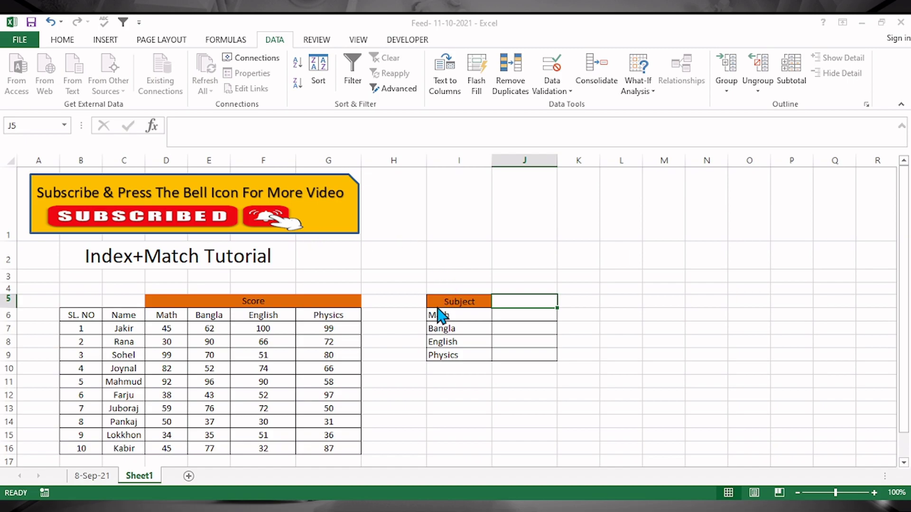
{"action": "left_click", "coordinate": [124, 327]}
{"action": "left_click_drag", "start_coordinate": [123, 327], "coordinate": [121, 448]}
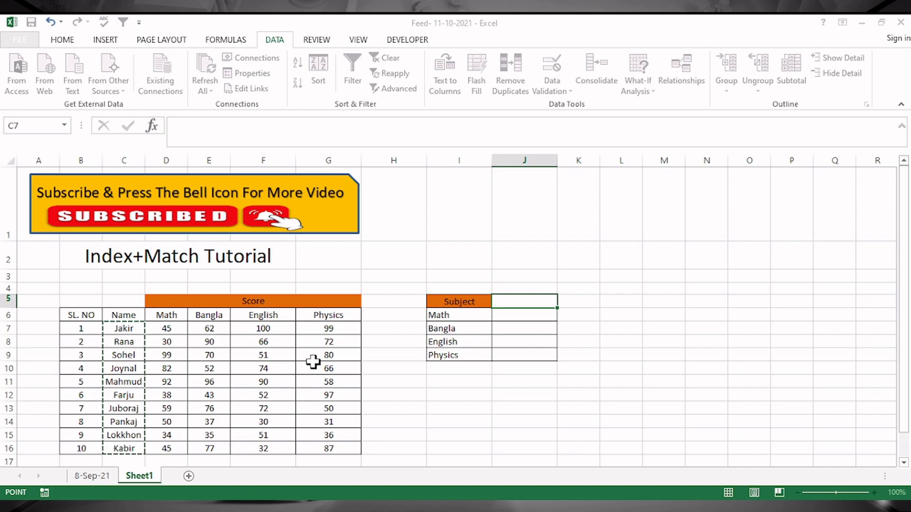
{"action": "key", "text": "Return"}
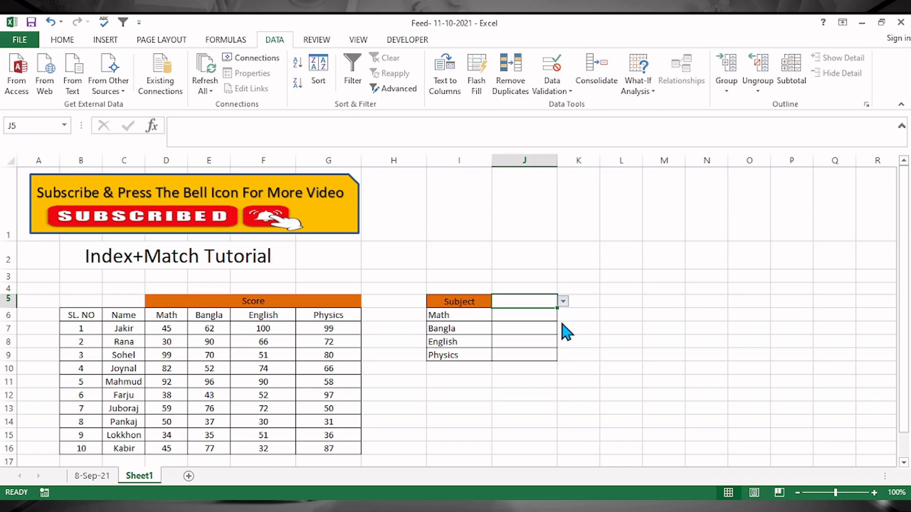
{"action": "type", "text": "Jakir"}
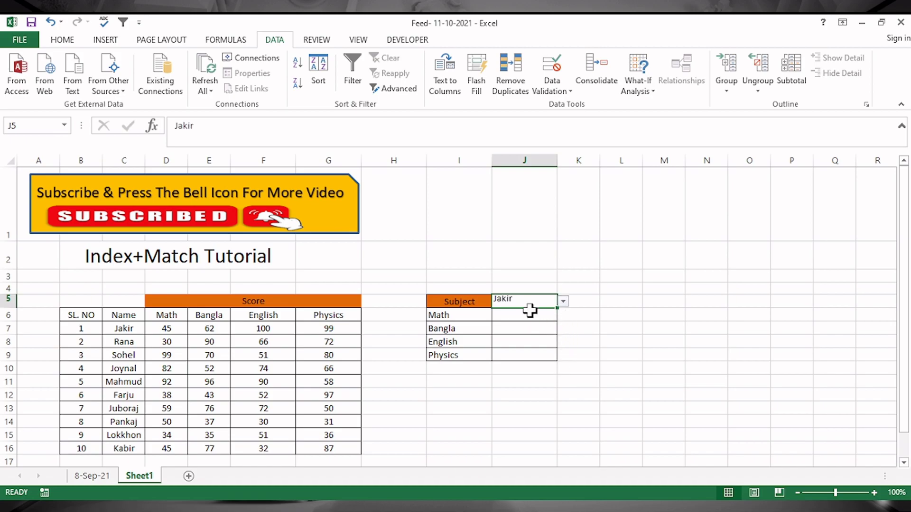
{"action": "key", "text": "Return"}
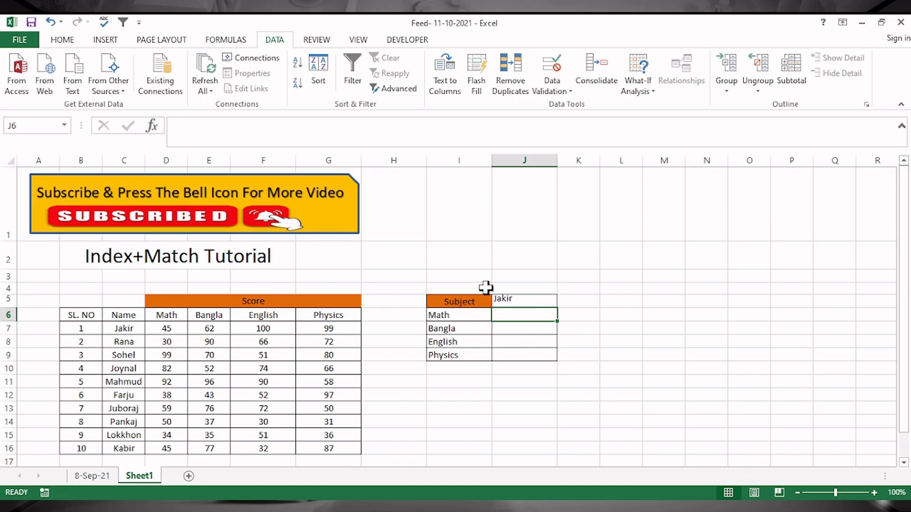
Step: Begin J6's formula as =INDEX(B6:G16, with an opening MATCH( for the row
{"action": "left_click", "coordinate": [239, 138]}
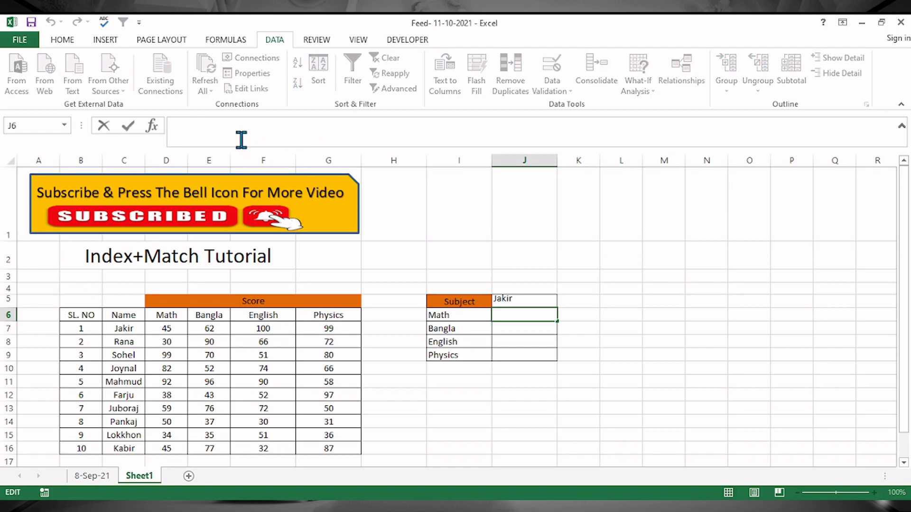
{"action": "type", "text": "=index"}
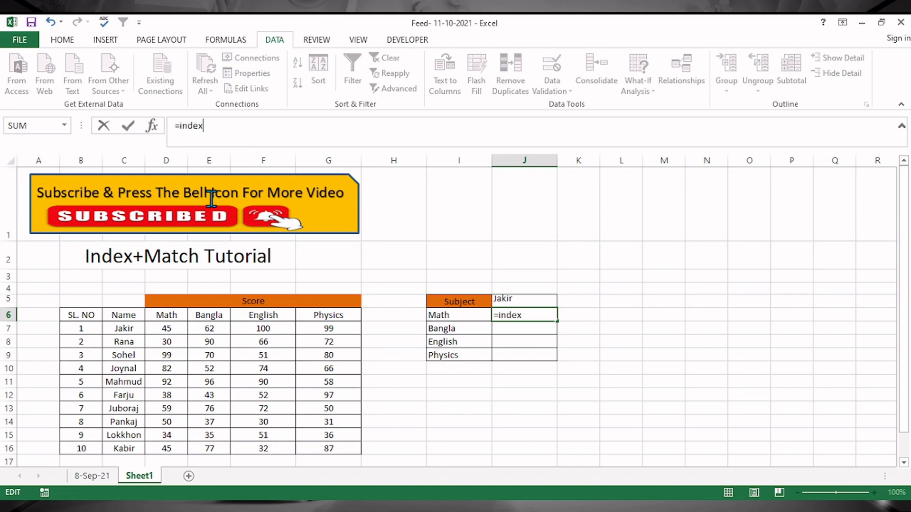
{"action": "key", "text": "Tab"}
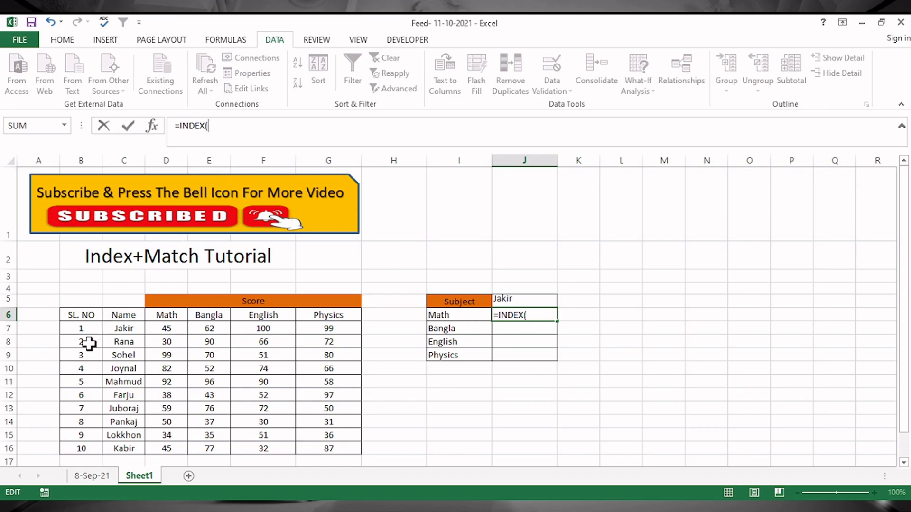
{"action": "left_click_drag", "start_coordinate": [76, 315], "coordinate": [330, 442]}
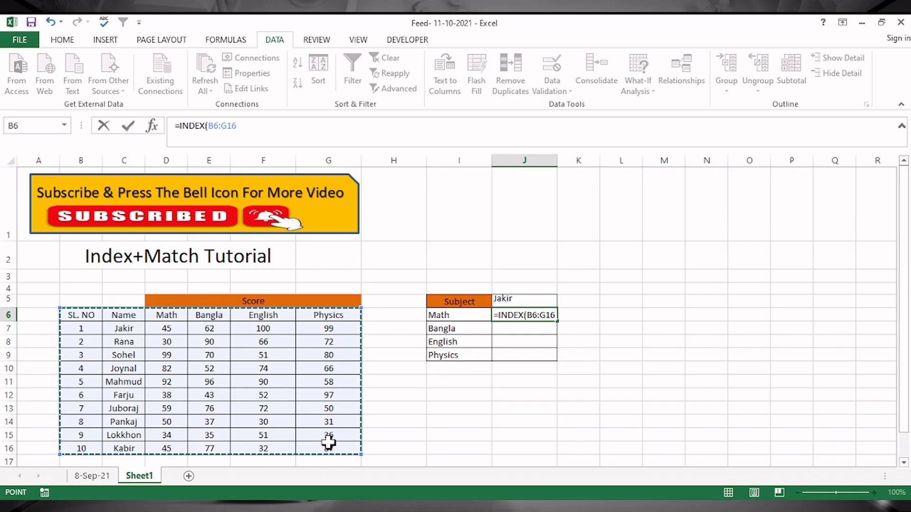
{"action": "type", "text": ","}
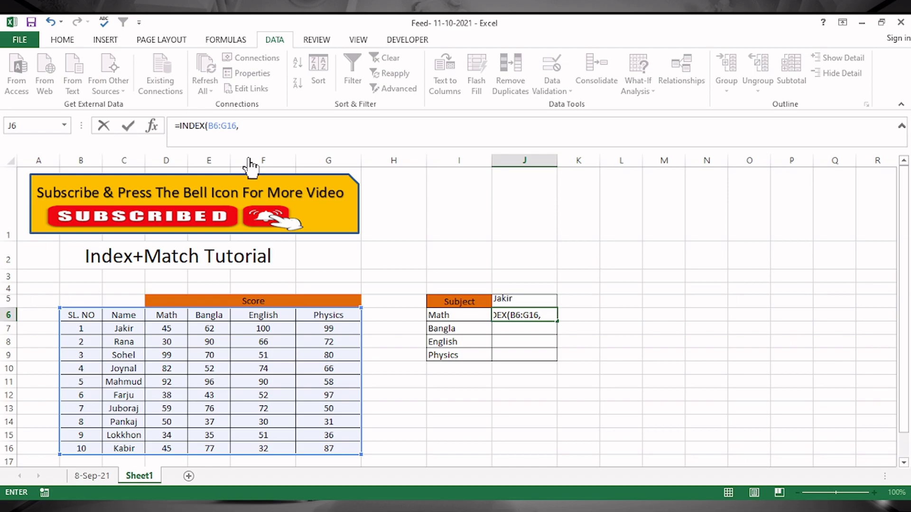
{"action": "type", "text": "Ma"}
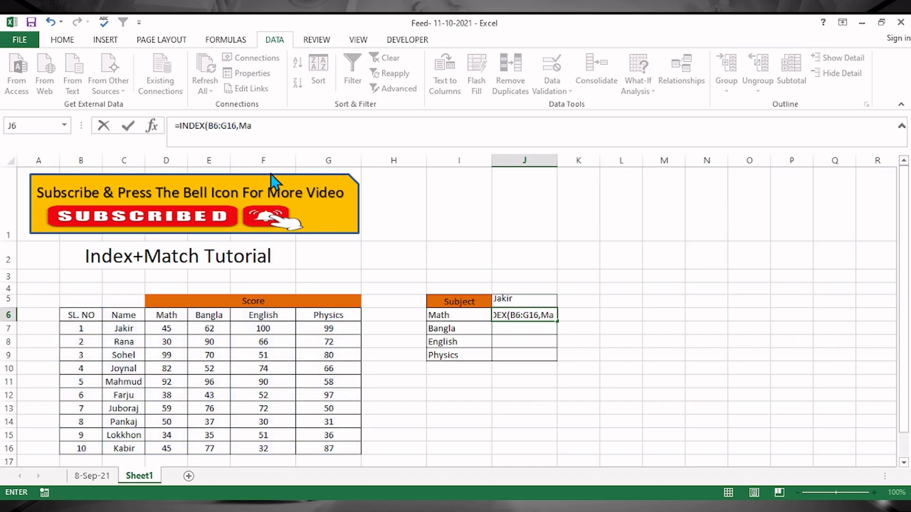
{"action": "key", "text": "Tab"}
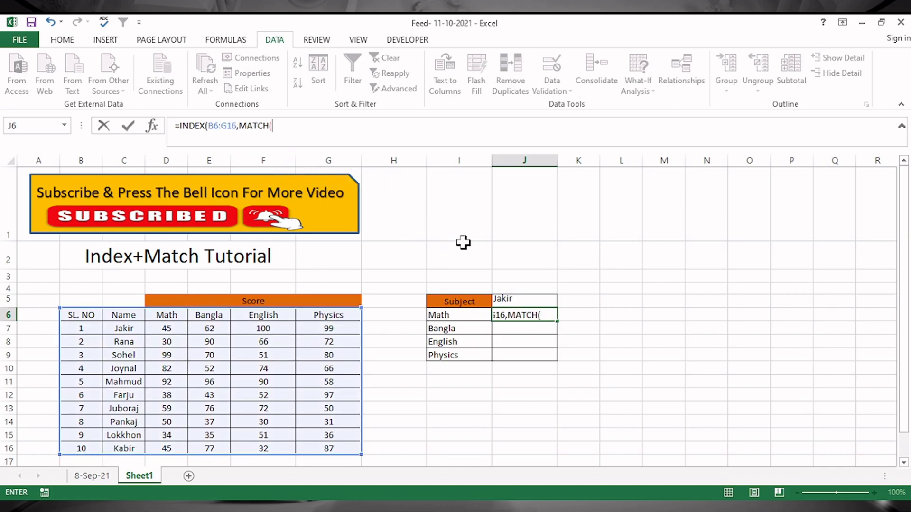
Step: Fill in the row lookup MATCH(J5,C6:C16,0) and start typing a second MATCH
{"action": "left_click", "coordinate": [523, 300]}
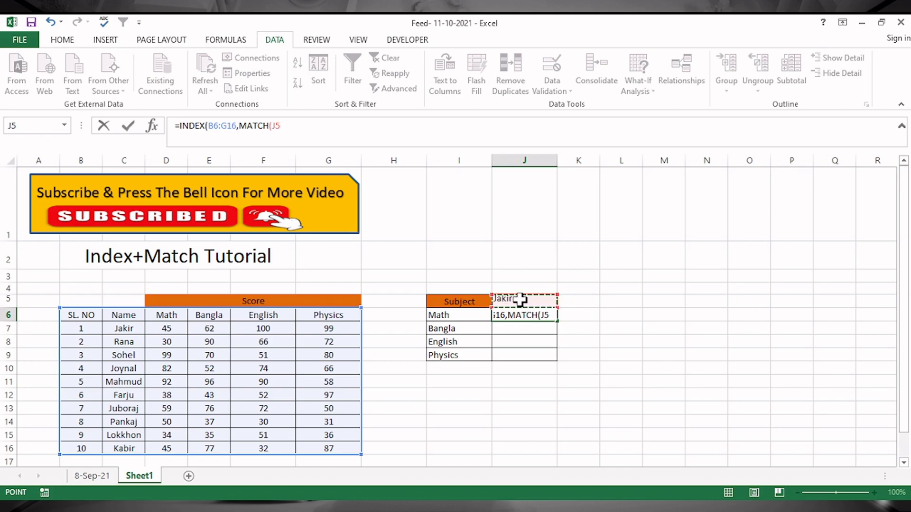
{"action": "type", "text": ","}
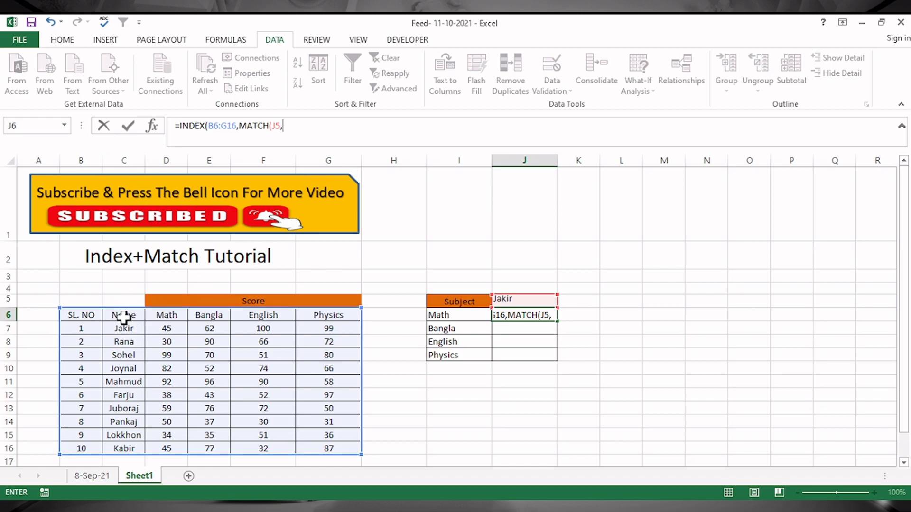
{"action": "left_click_drag", "start_coordinate": [124, 314], "coordinate": [124, 450]}
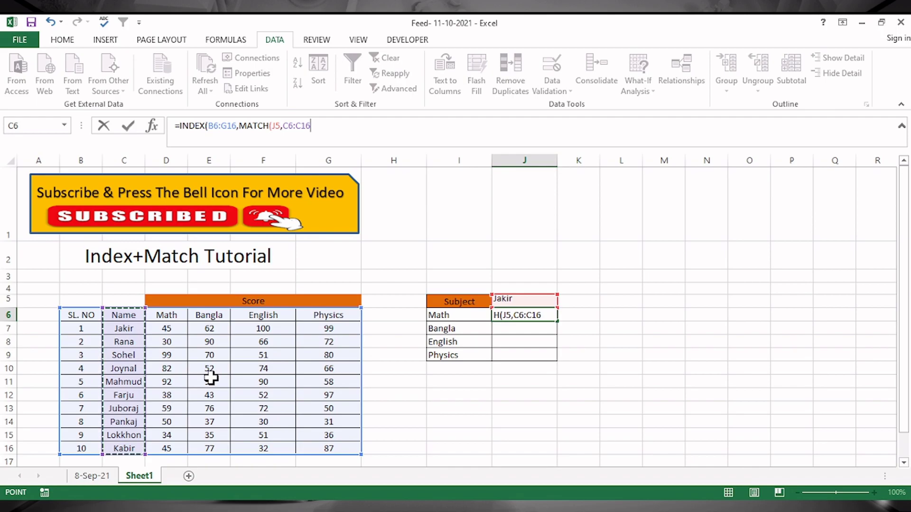
{"action": "type", "text": ","}
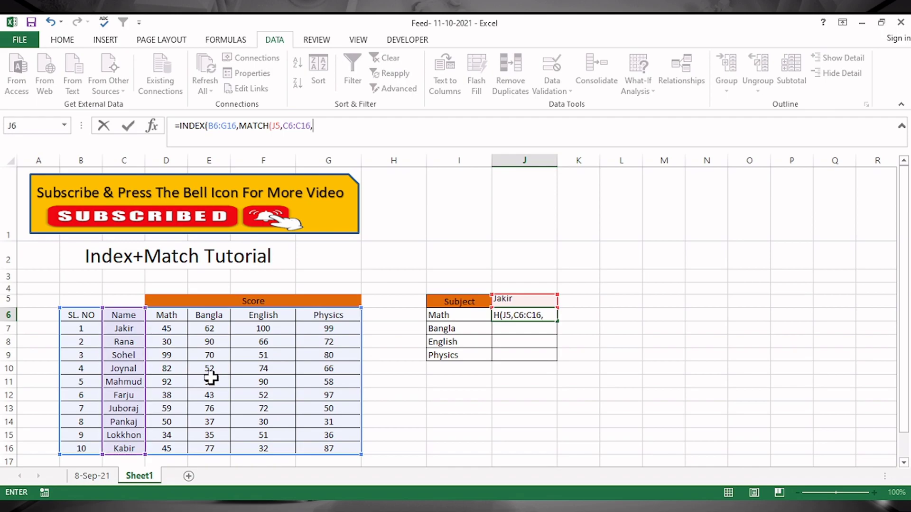
{"action": "type", "text": "0),"}
{"action": "type", "text": "ma"}
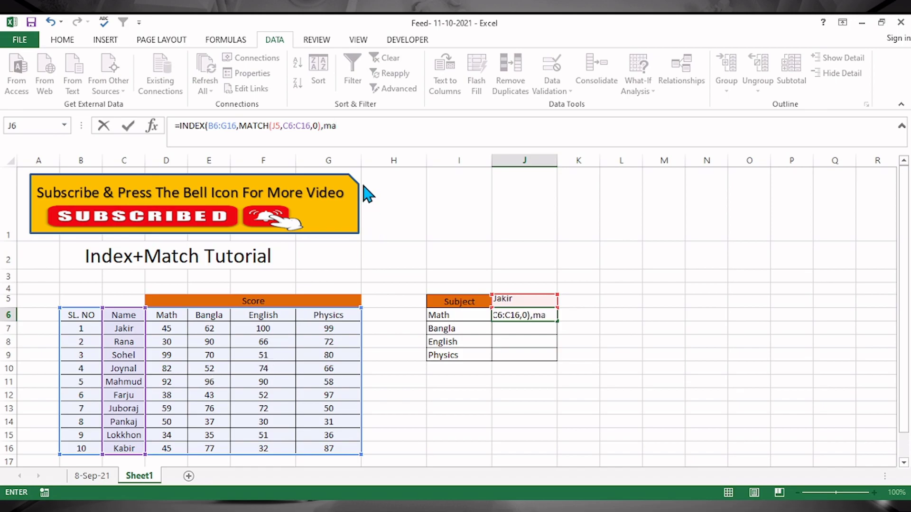
Step: Add the column lookup MATCH(I6,B6:G6,0 that finds the subject in the header row
{"action": "key", "text": "Tab"}
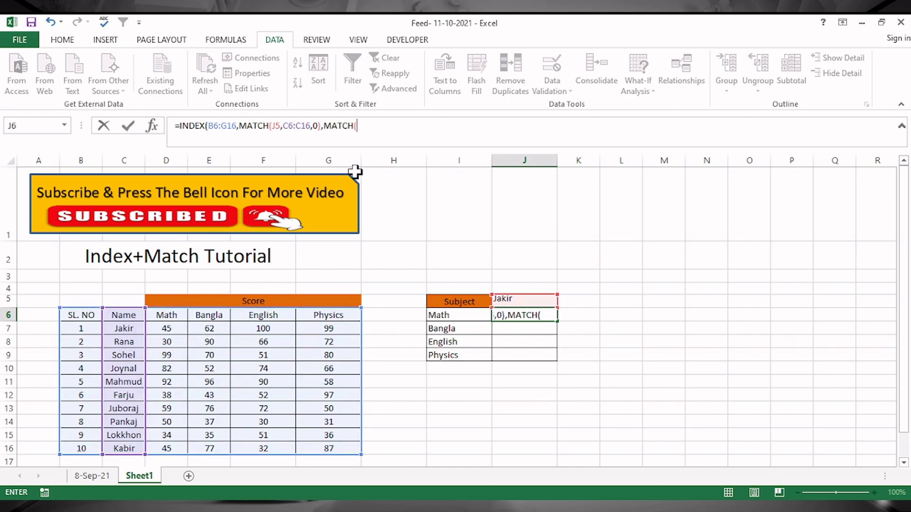
{"action": "left_click", "coordinate": [464, 315]}
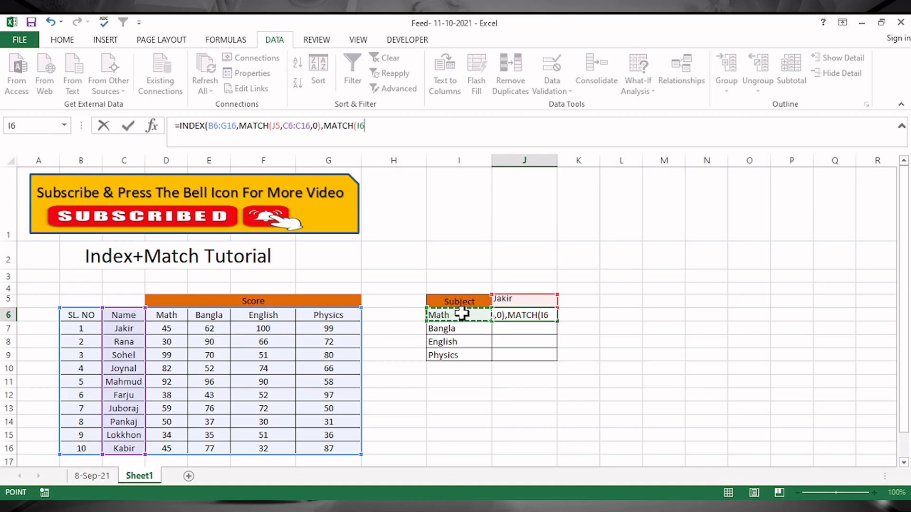
{"action": "type", "text": ","}
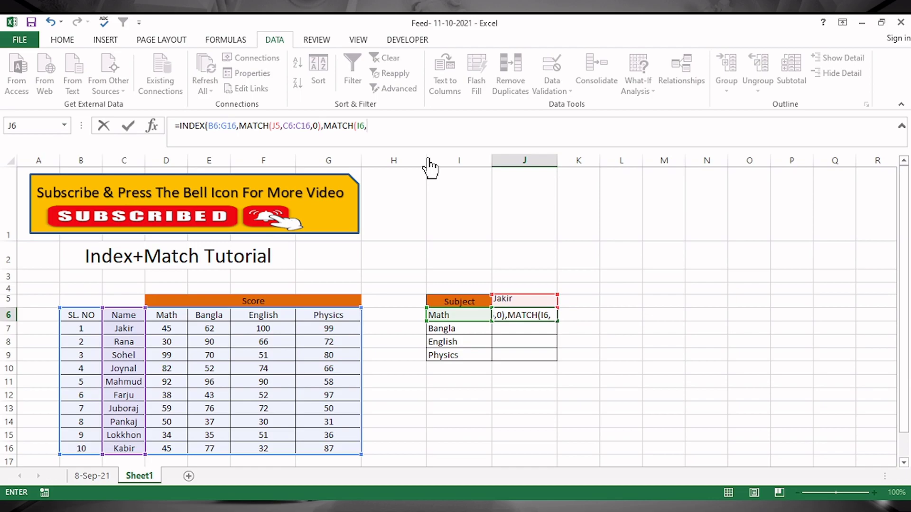
{"action": "left_click", "coordinate": [77, 315]}
{"action": "left_click_drag", "start_coordinate": [77, 315], "coordinate": [322, 314]}
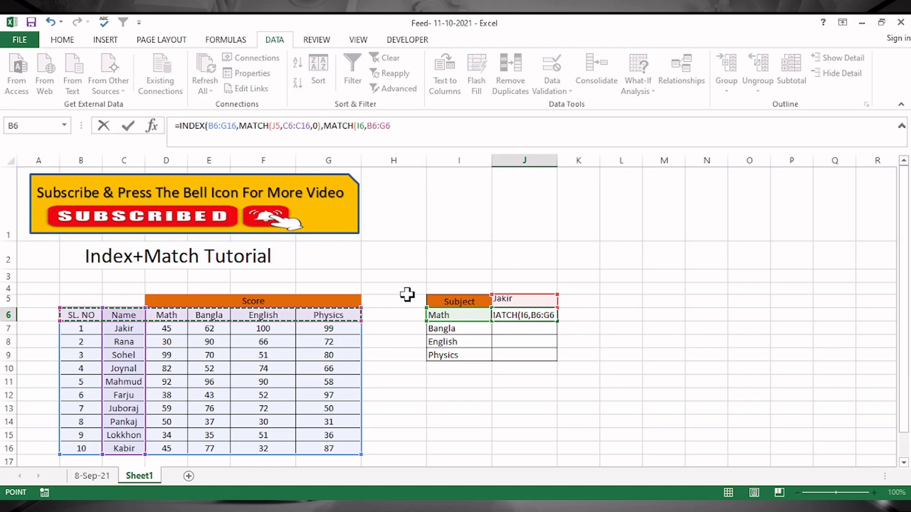
{"action": "type", "text": ","}
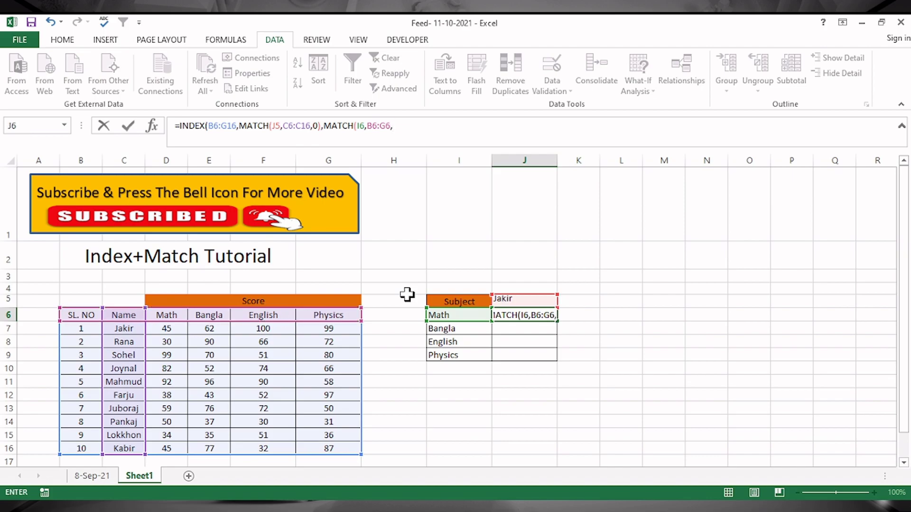
{"action": "type", "text": "0"}
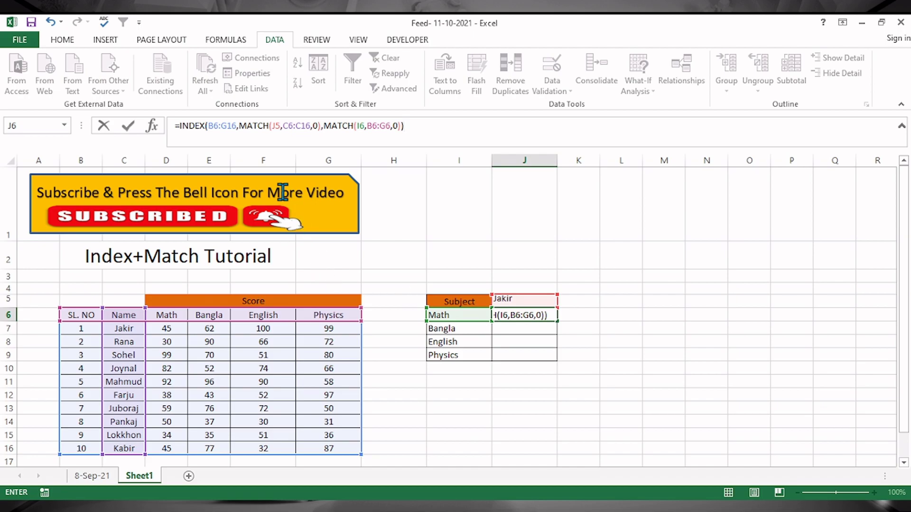
Step: Make B6:G16, J5, C6:C16 and B6:G6 absolute references ($B$6:$G$16 etc.) in J6's formula
{"action": "left_click", "coordinate": [212, 127]}
{"action": "left_click_drag", "start_coordinate": [209, 126], "coordinate": [227, 127]}
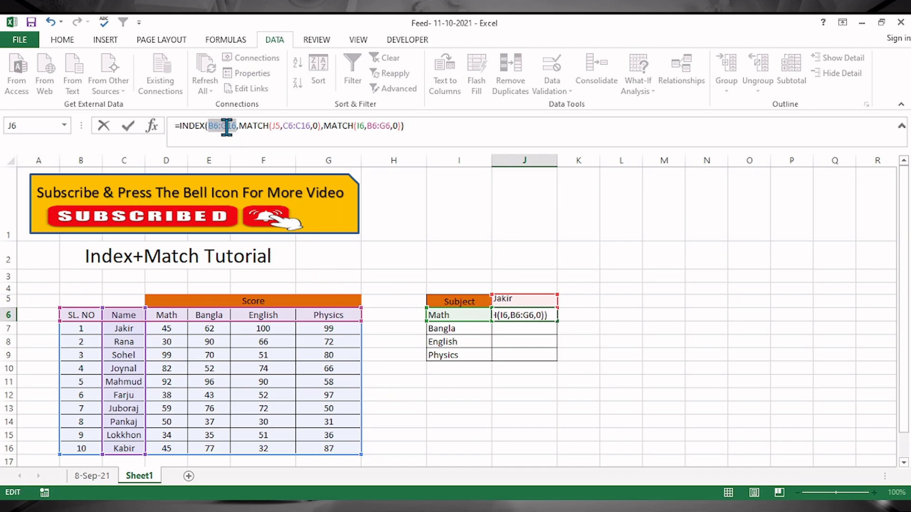
{"action": "key", "text": "F4"}
{"action": "left_click", "coordinate": [294, 127]}
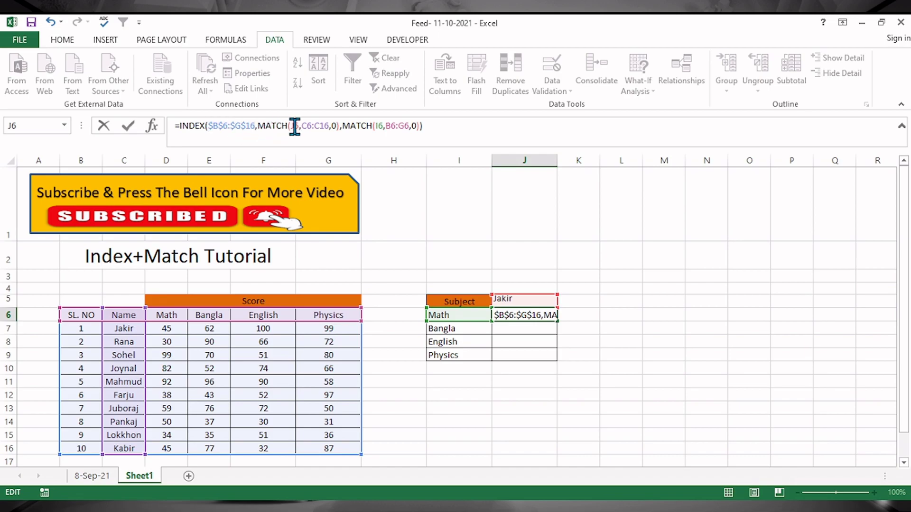
{"action": "key", "text": "F4"}
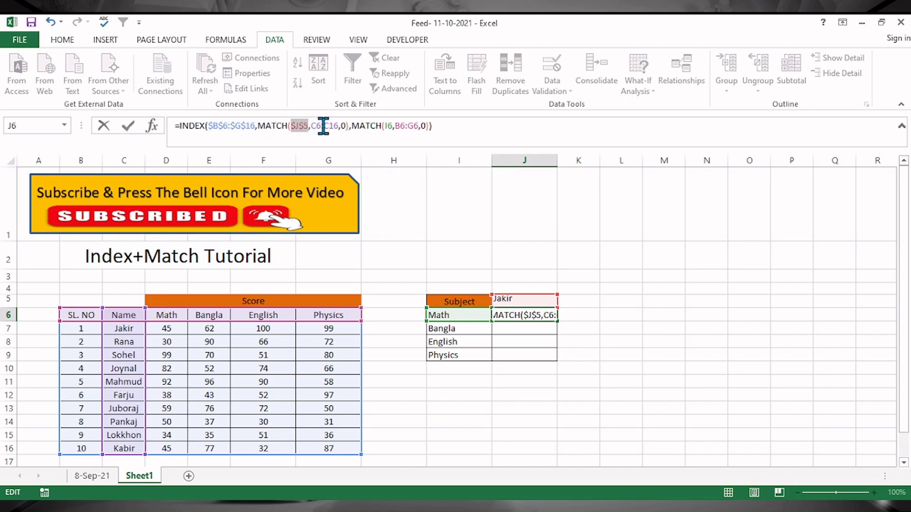
{"action": "left_click_drag", "start_coordinate": [311, 127], "coordinate": [339, 127]}
{"action": "key", "text": "F4"}
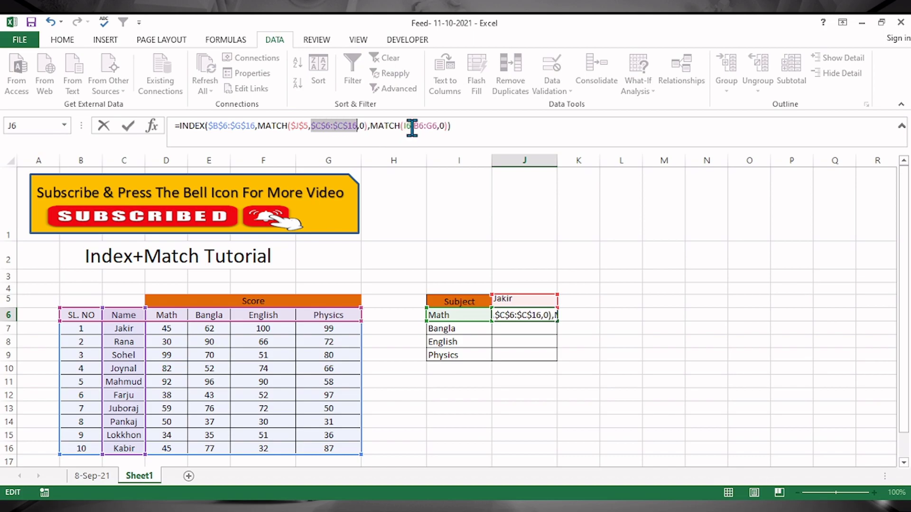
{"action": "left_click_drag", "start_coordinate": [412, 126], "coordinate": [432, 127]}
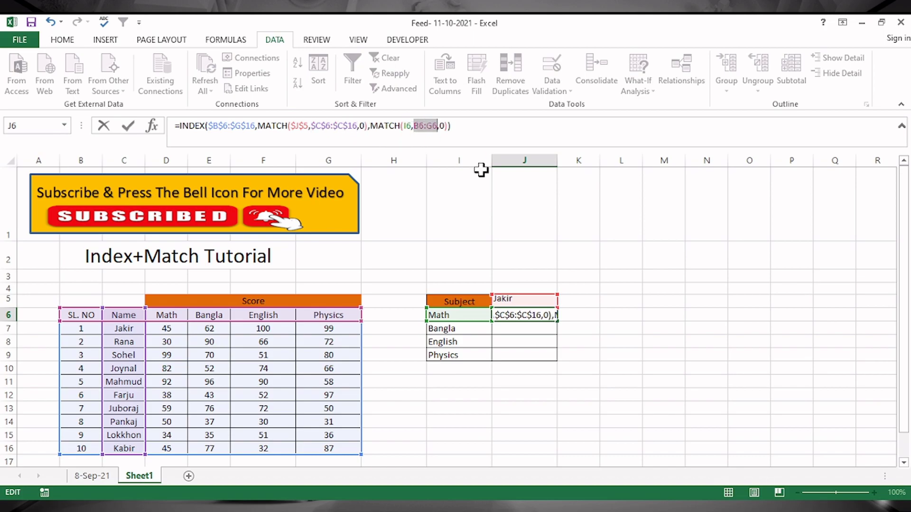
{"action": "key", "text": "F4"}
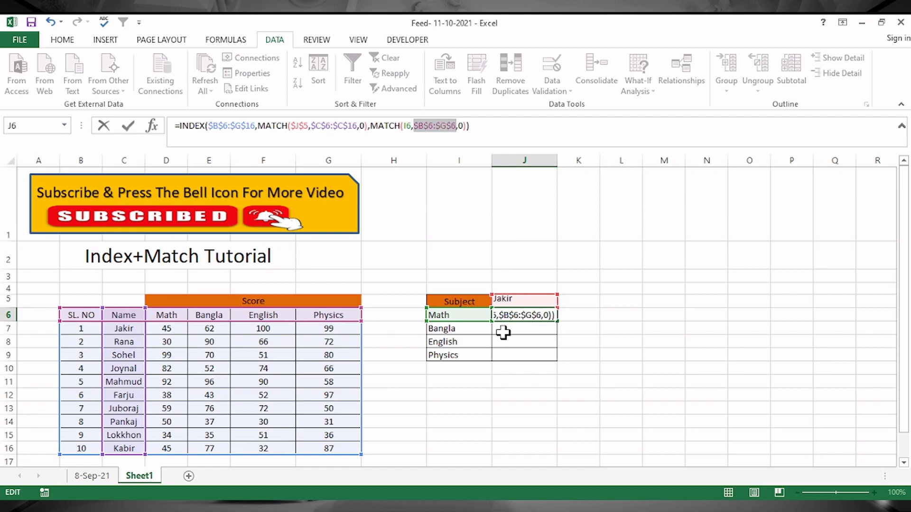
{"action": "key", "text": "Right"}
{"action": "key", "text": "Right"}
{"action": "key", "text": "Right"}
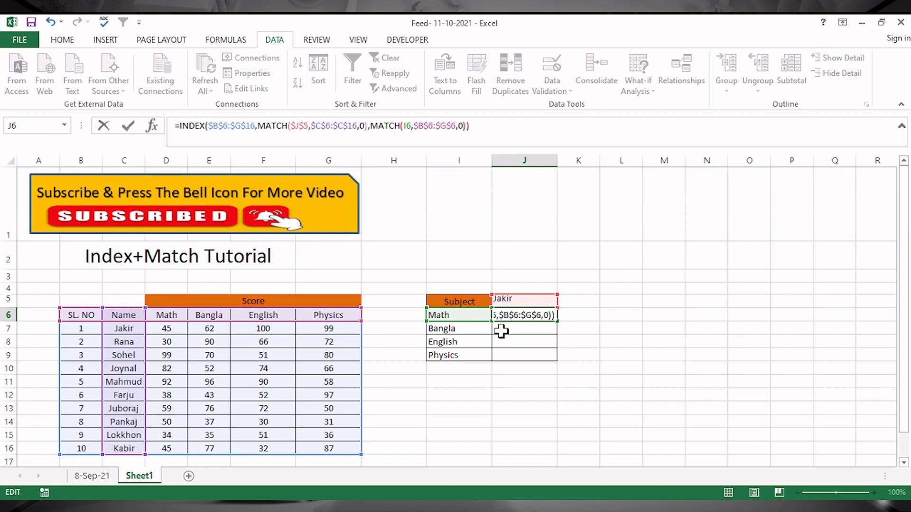
Step: Confirm J6's lookup formula and copy it down through J9, showing scores 45, 77, 32 and 87
{"action": "key", "text": "Return"}
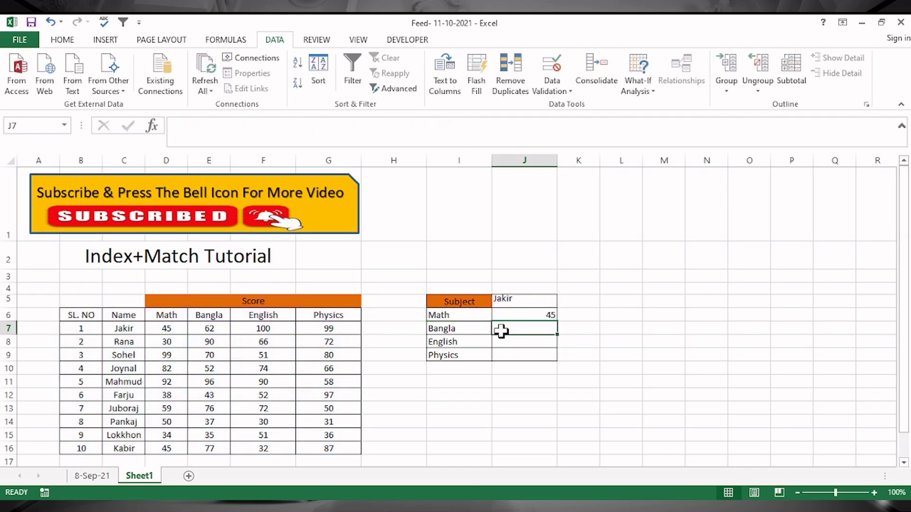
{"action": "left_click", "coordinate": [514, 313]}
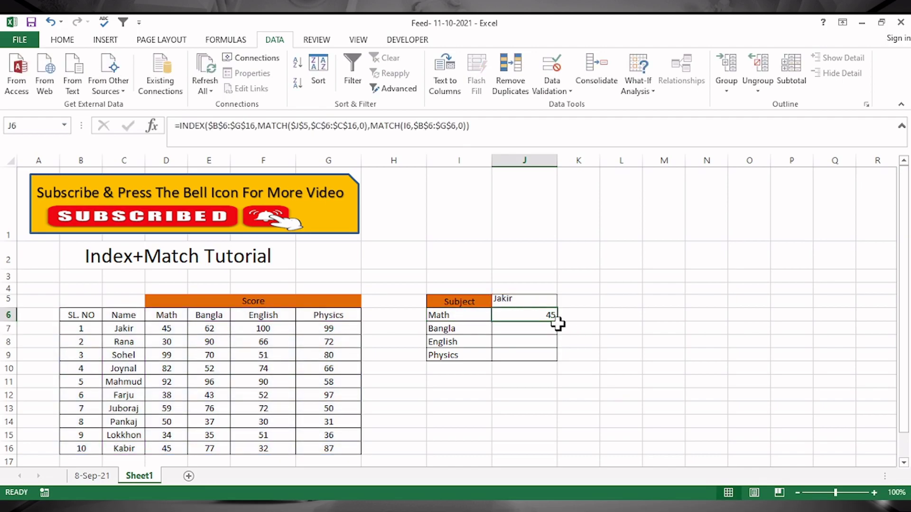
{"action": "left_click_drag", "start_coordinate": [558, 323], "coordinate": [558, 356]}
{"action": "left_click", "coordinate": [522, 315]}
{"action": "left_click_drag", "start_coordinate": [520, 315], "coordinate": [520, 353]}
{"action": "left_click", "coordinate": [531, 315]}
{"action": "left_click", "coordinate": [530, 299]}
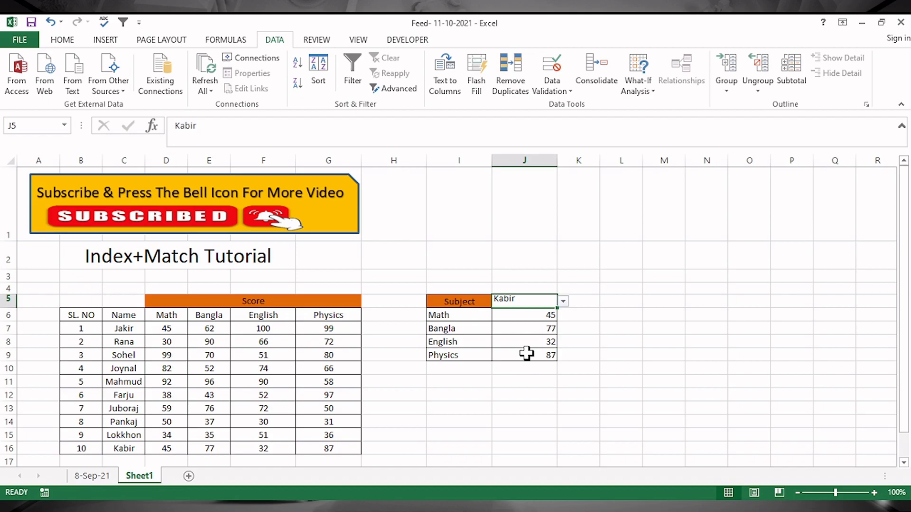
{"action": "left_click_drag", "start_coordinate": [81, 300], "coordinate": [560, 447]}
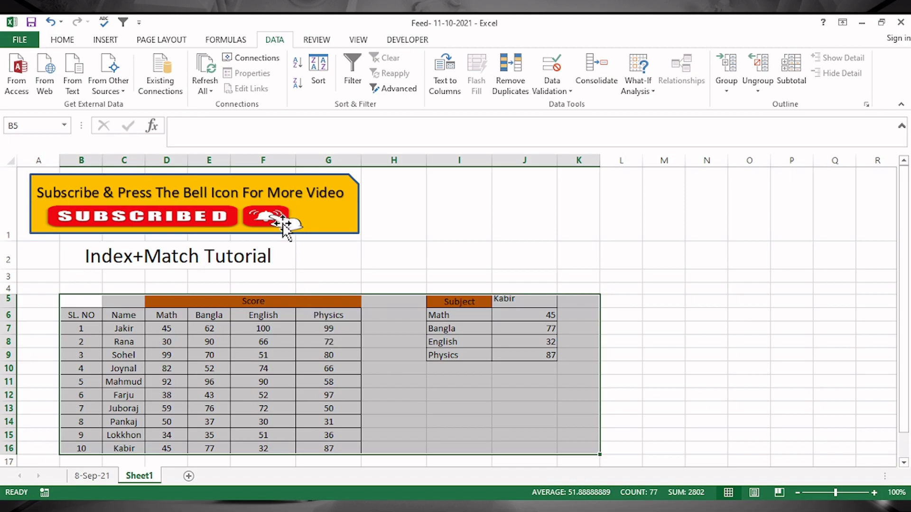
{"action": "left_click", "coordinate": [511, 299]}
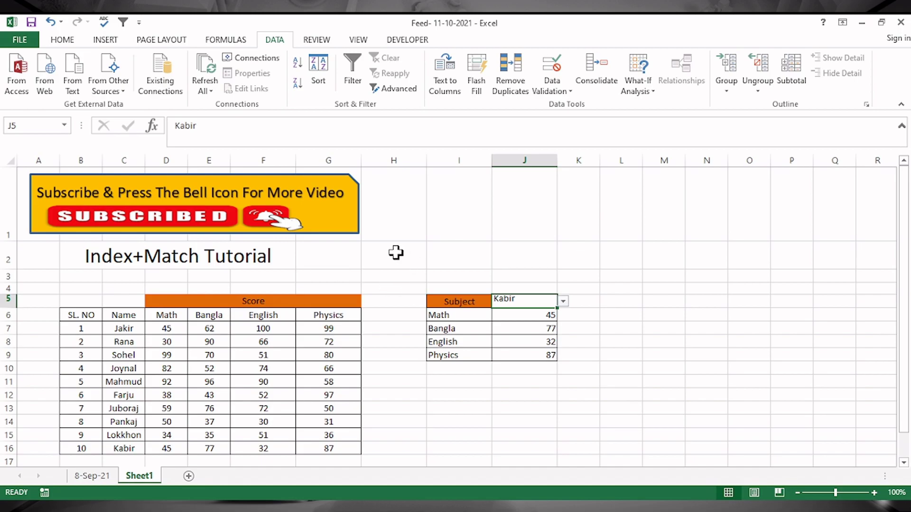
{"action": "left_click", "coordinate": [396, 252]}
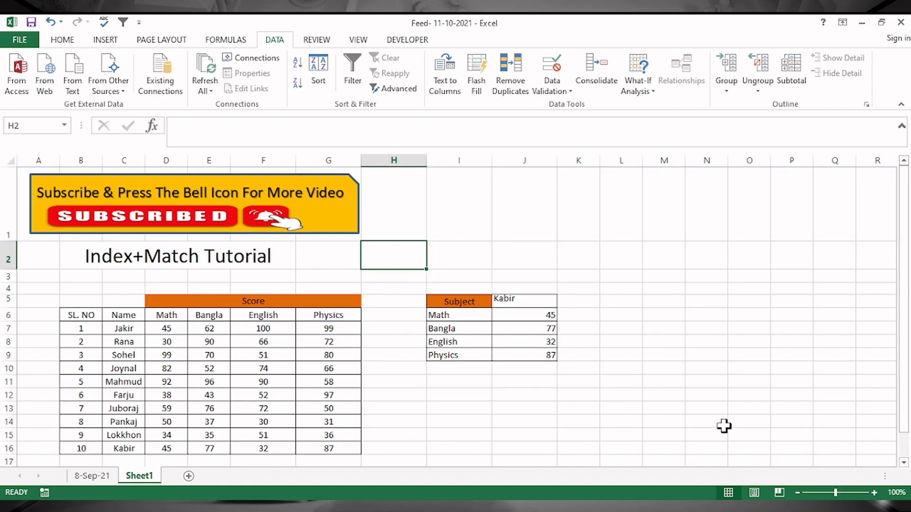